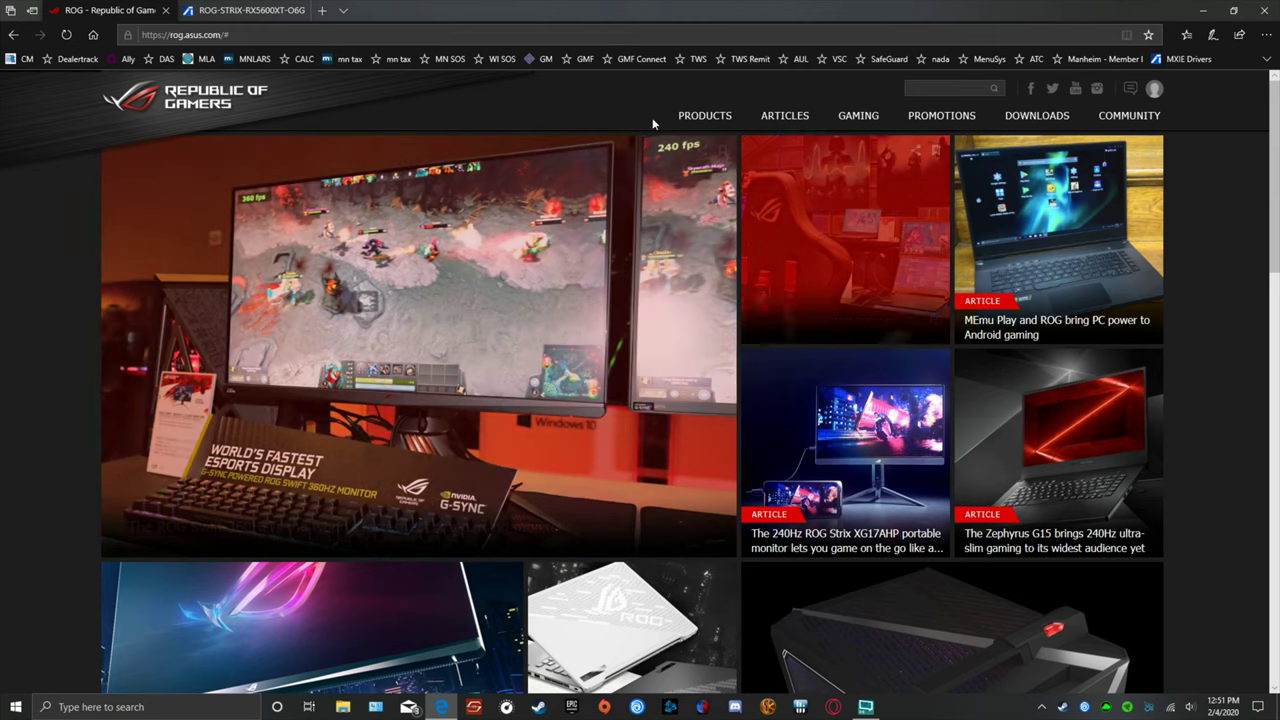
- Filter the ROG graphics cards to show only Radeon RX 5600 XT models
mouse_move(708, 120)
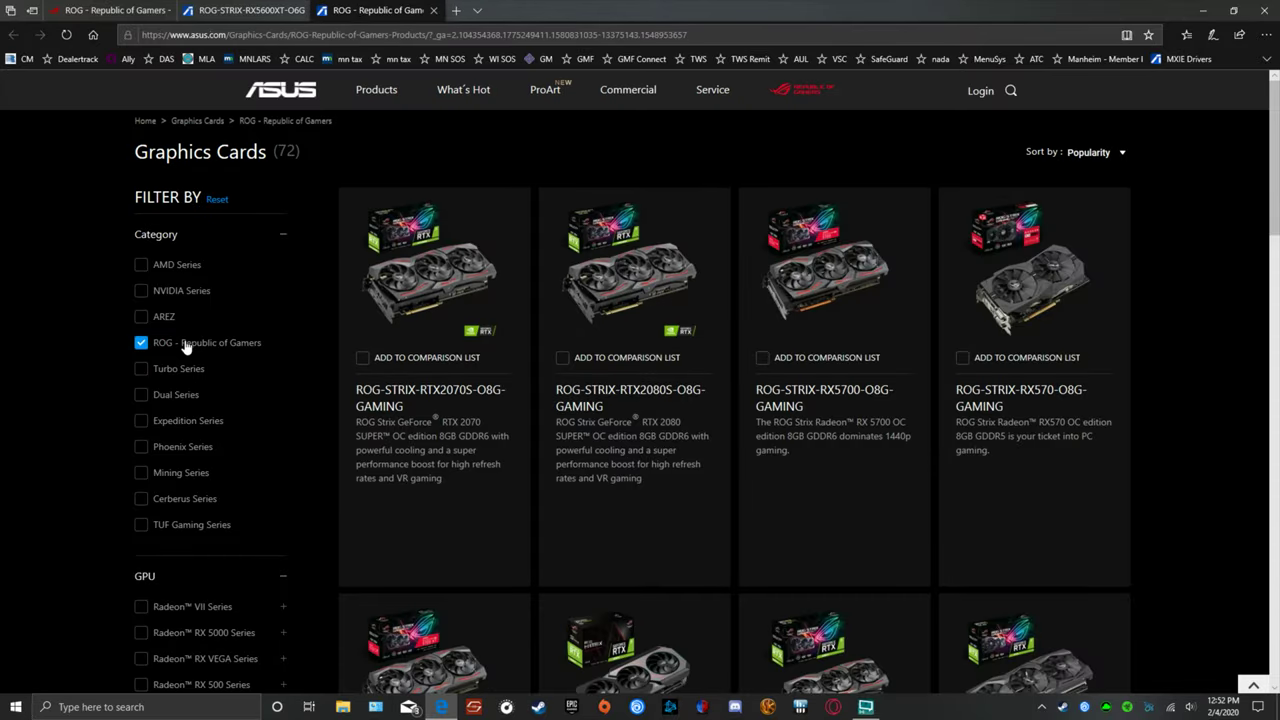
scroll(190, 343, "down", 3)
scroll(197, 343, "down", 1)
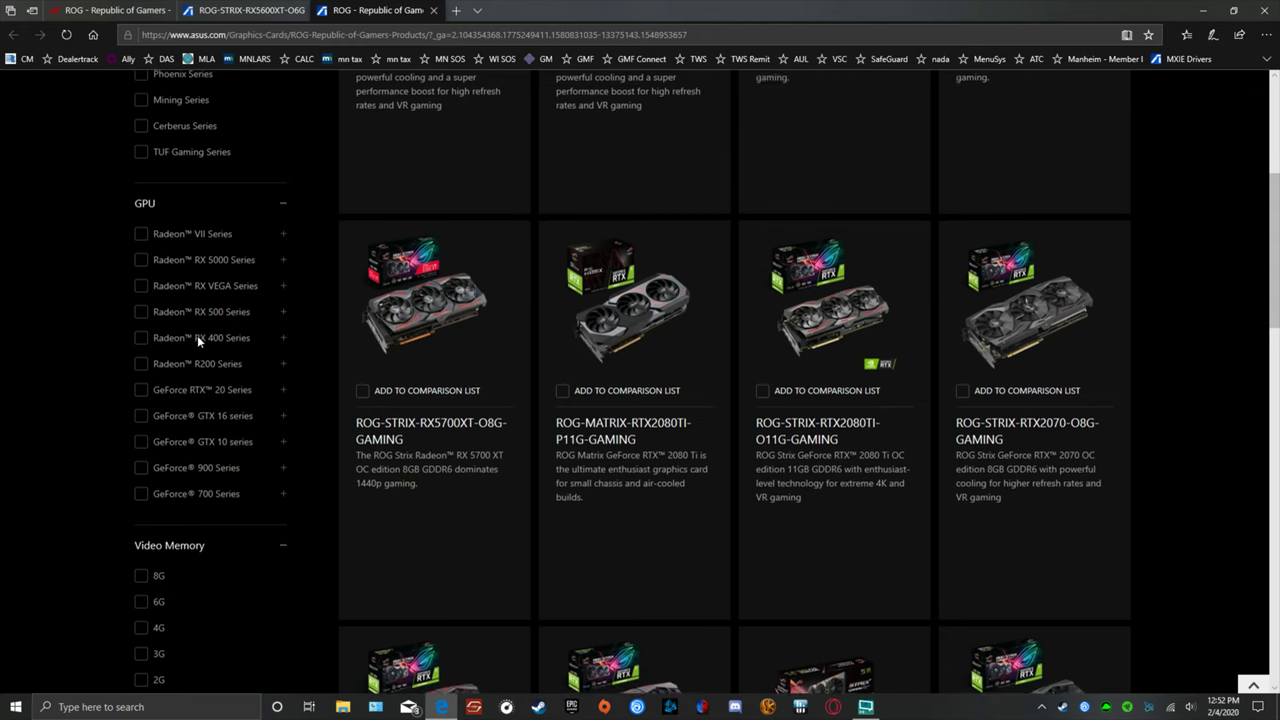
left_click(140, 262)
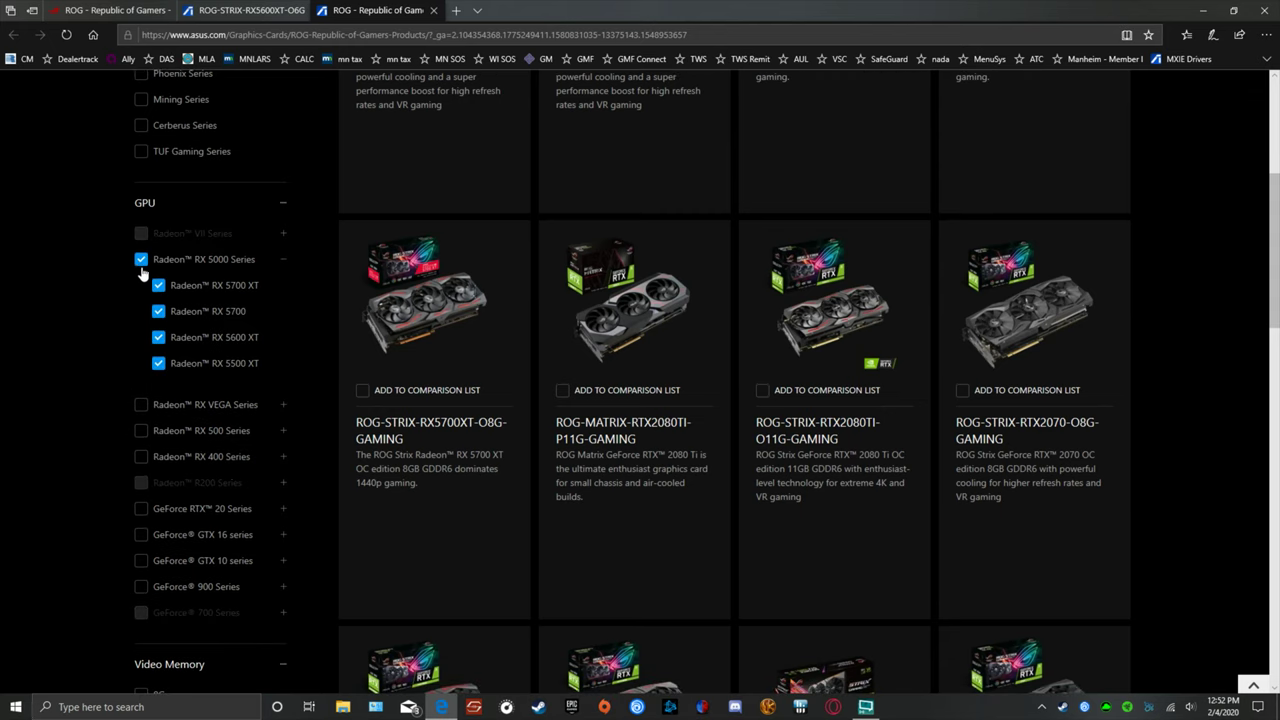
left_click(141, 264)
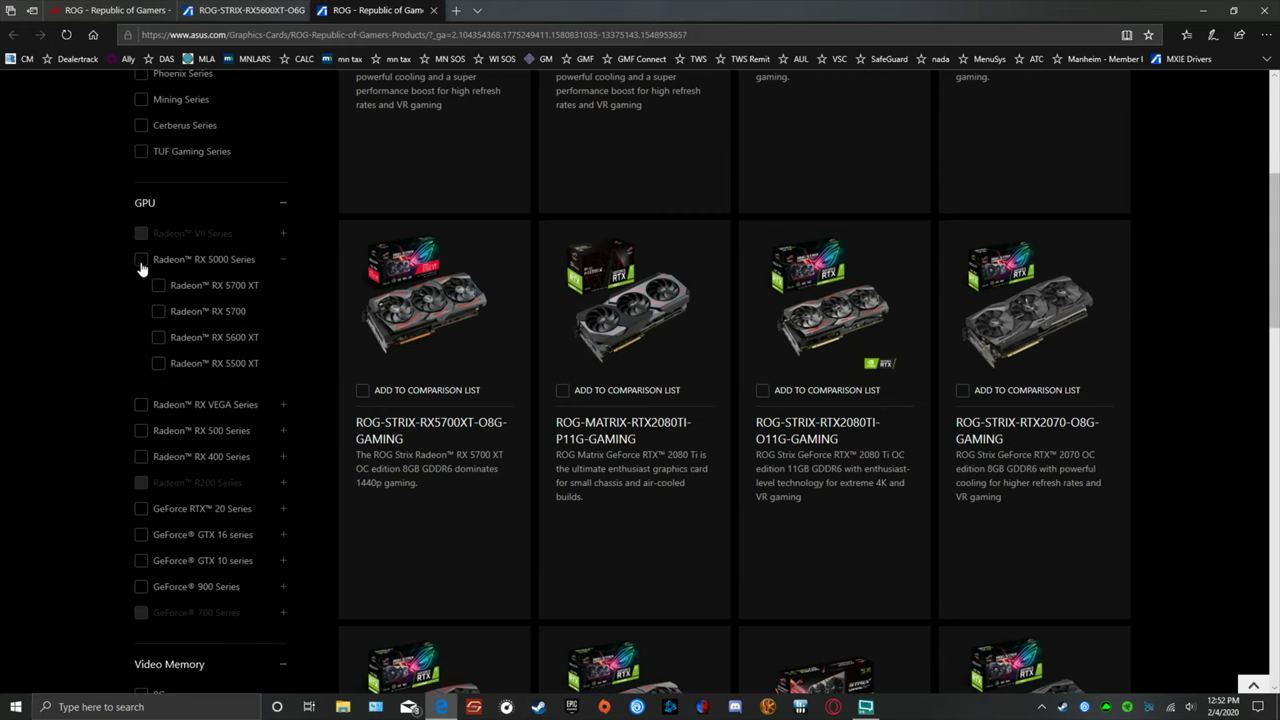
left_click(158, 338)
scroll(941, 244, "up", 4)
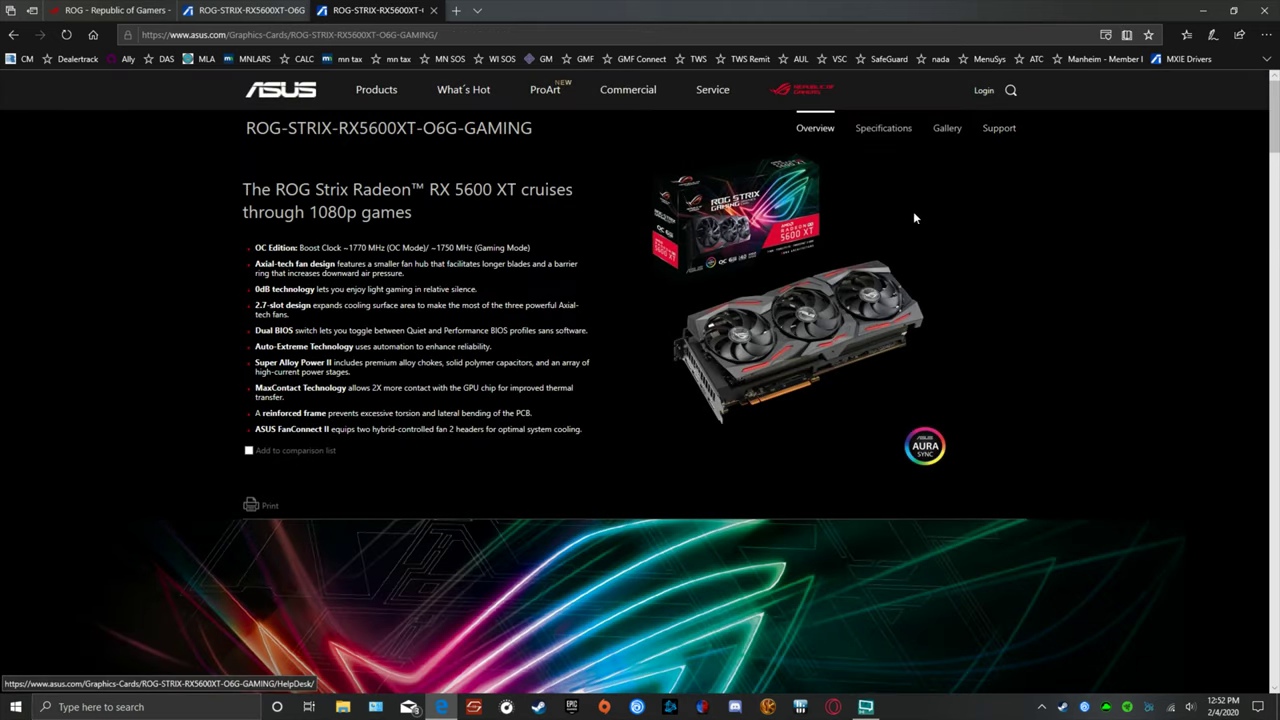
- Open the BIOS & Firmware downloads in the card's product support and expand the full firmware description
left_click(1006, 131)
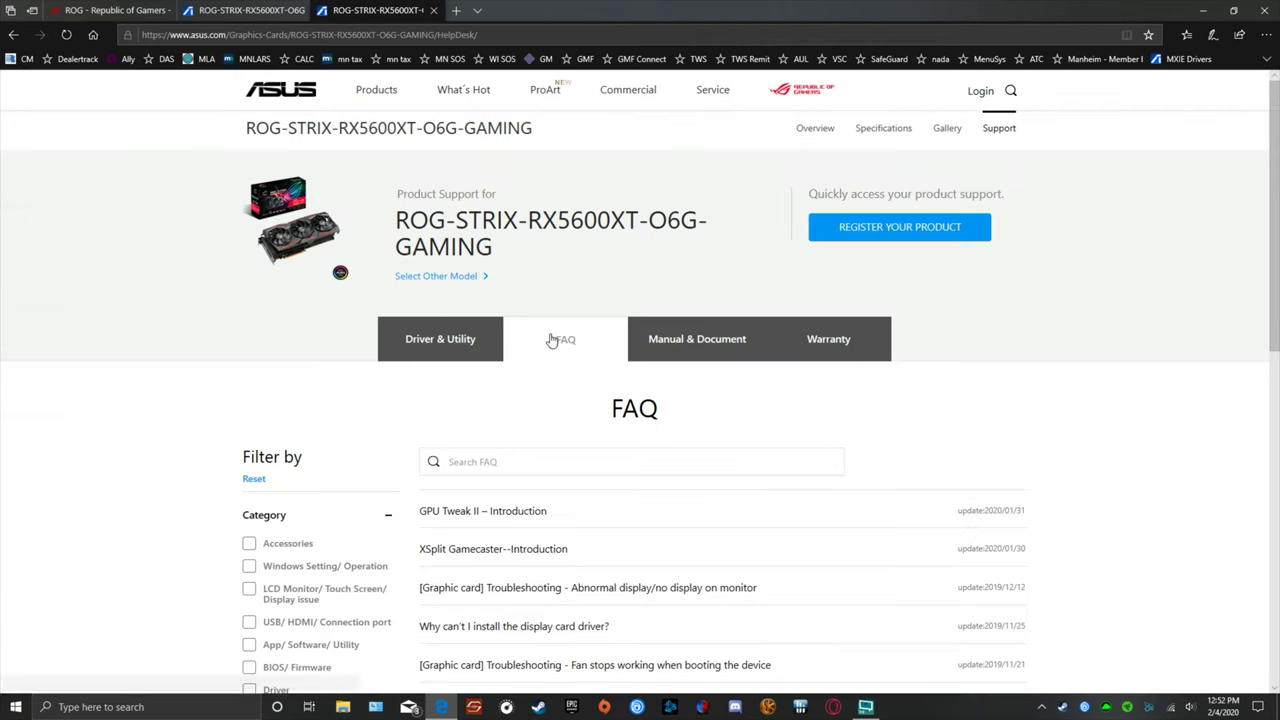
left_click(443, 342)
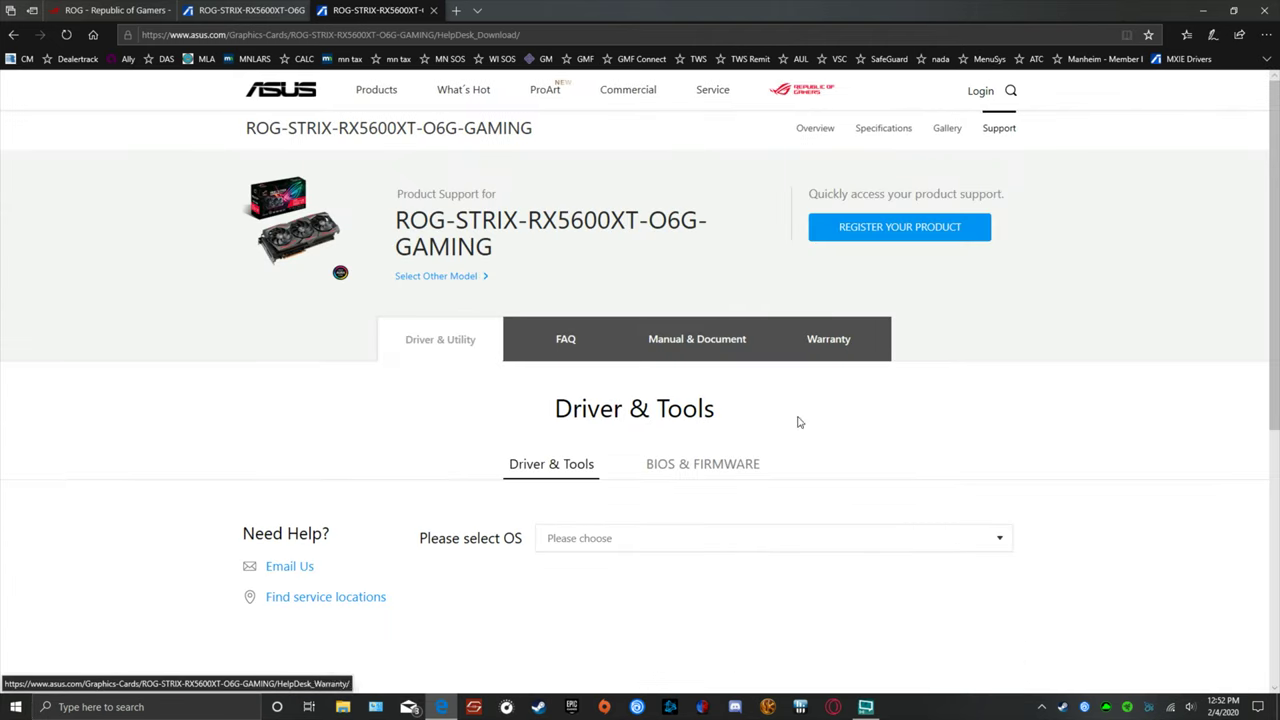
left_click(690, 468)
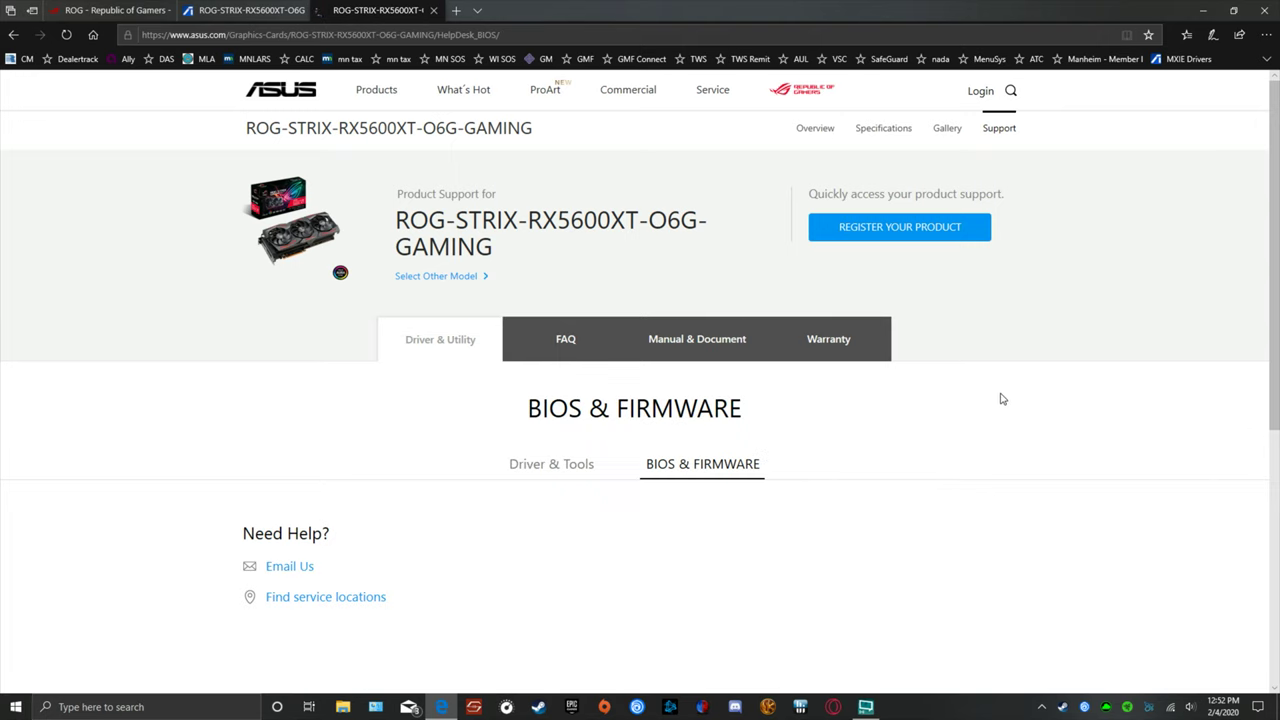
scroll(1000, 370, "down", 3)
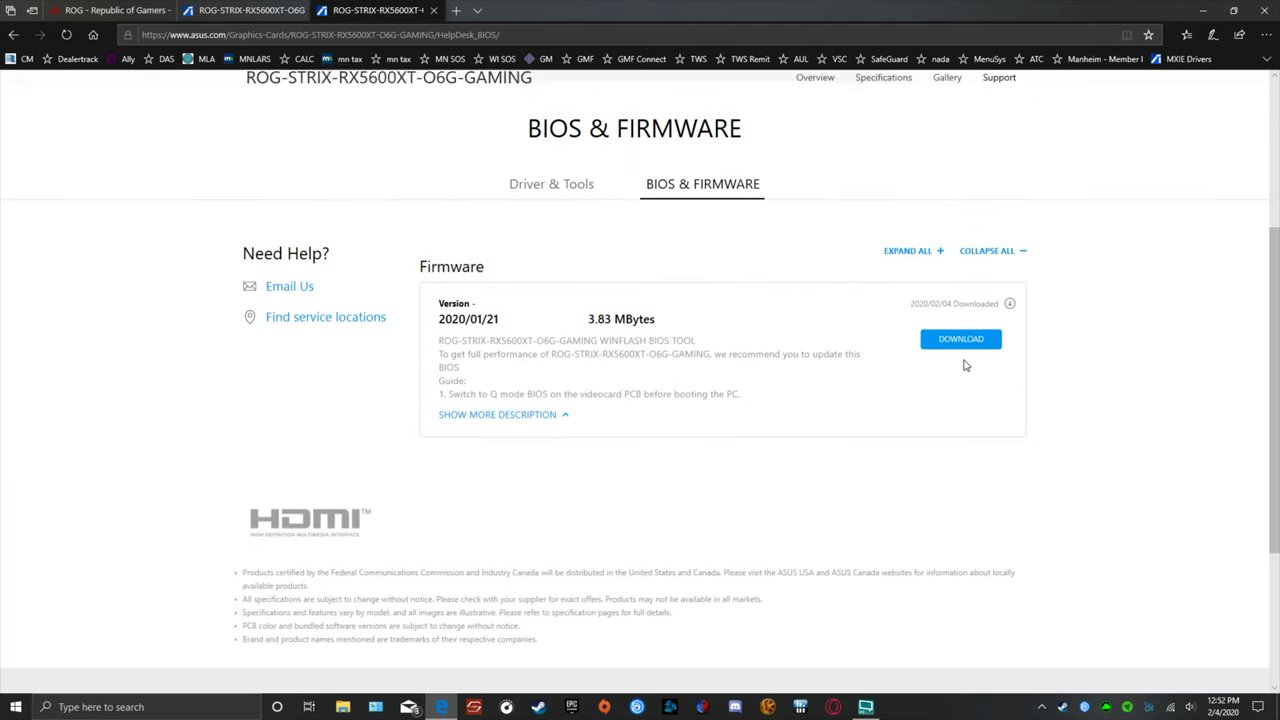
left_click(537, 416)
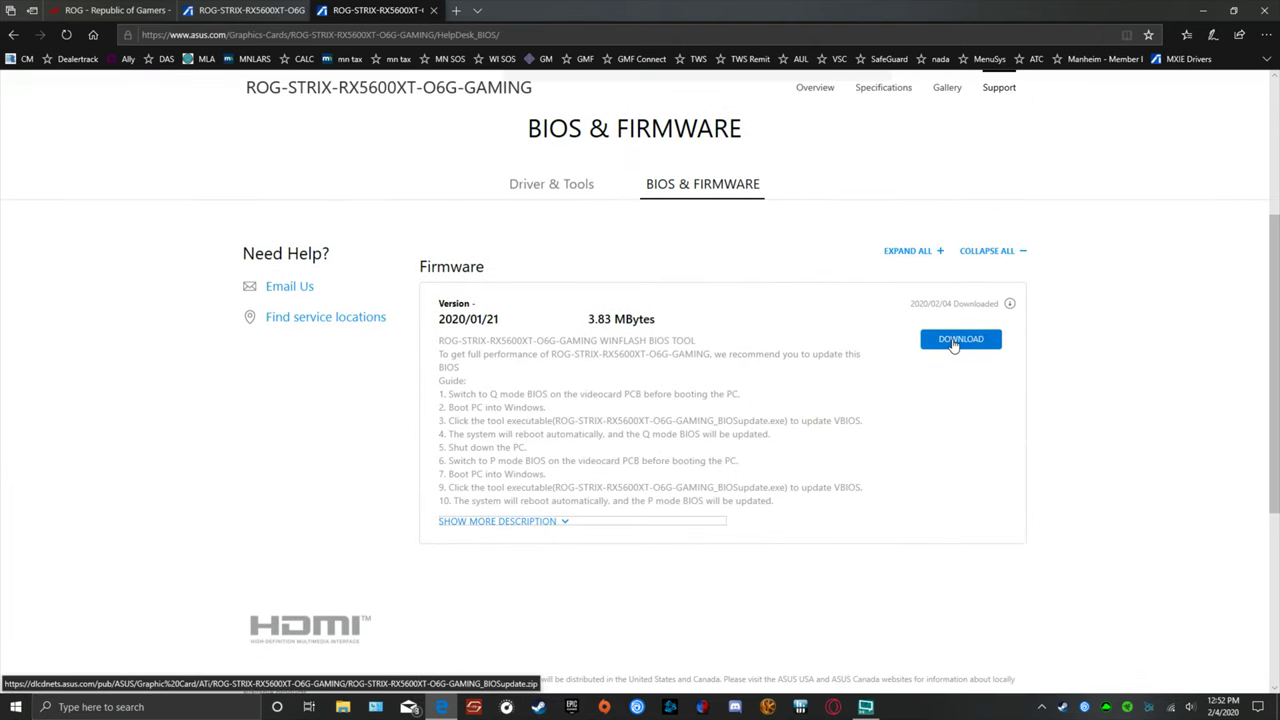
- Download and save the ROG-STRIX-RX5600XT-O6G-GAMING BIOS update archive and show it in its folder
left_click(954, 345)
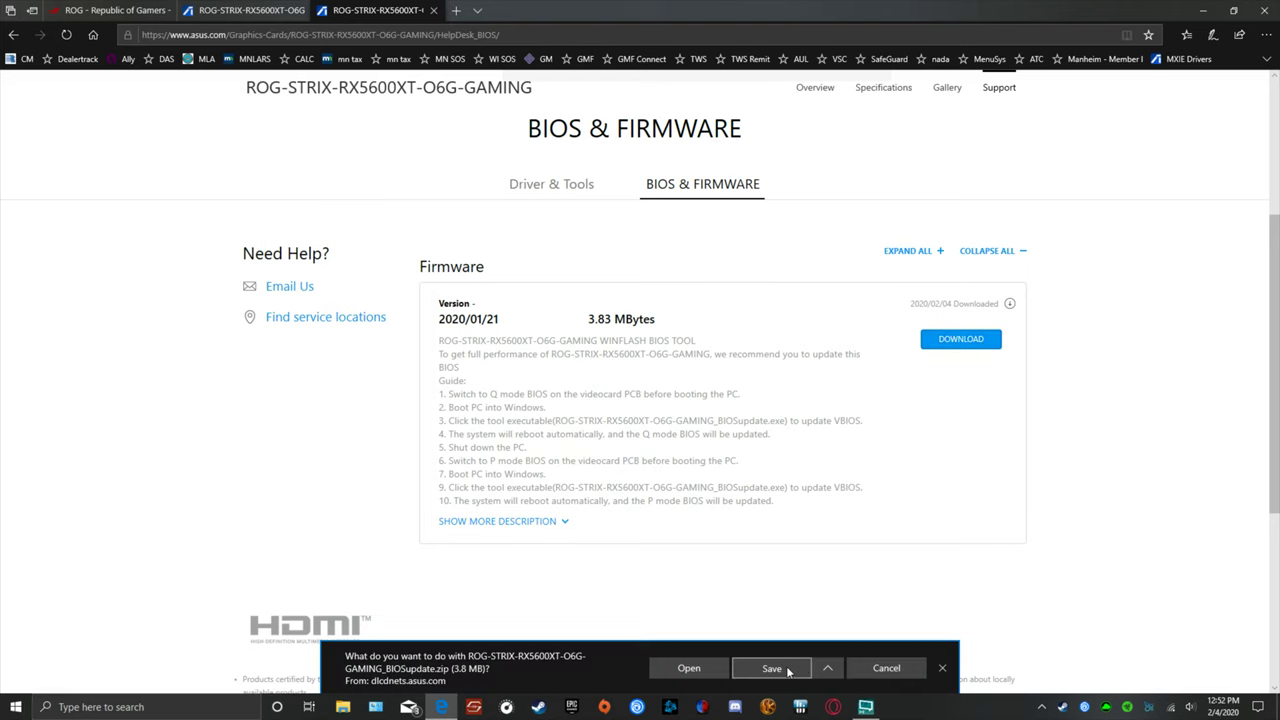
left_click(780, 670)
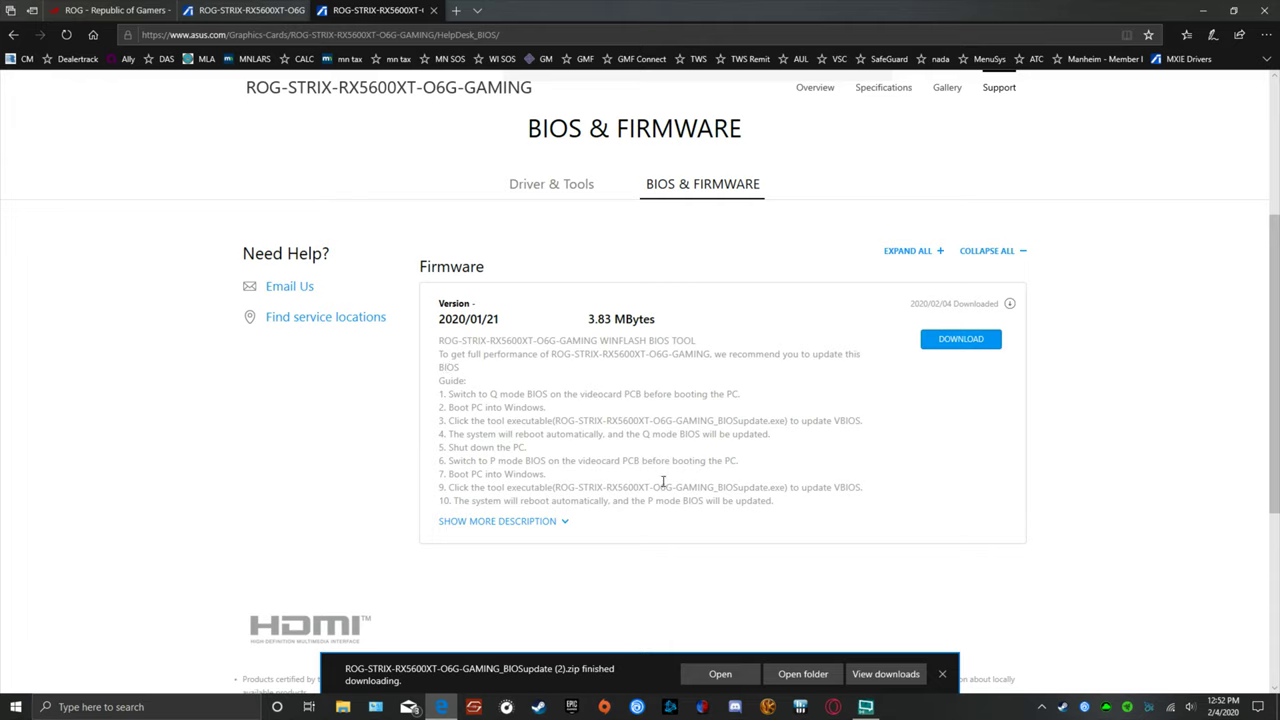
left_click(821, 675)
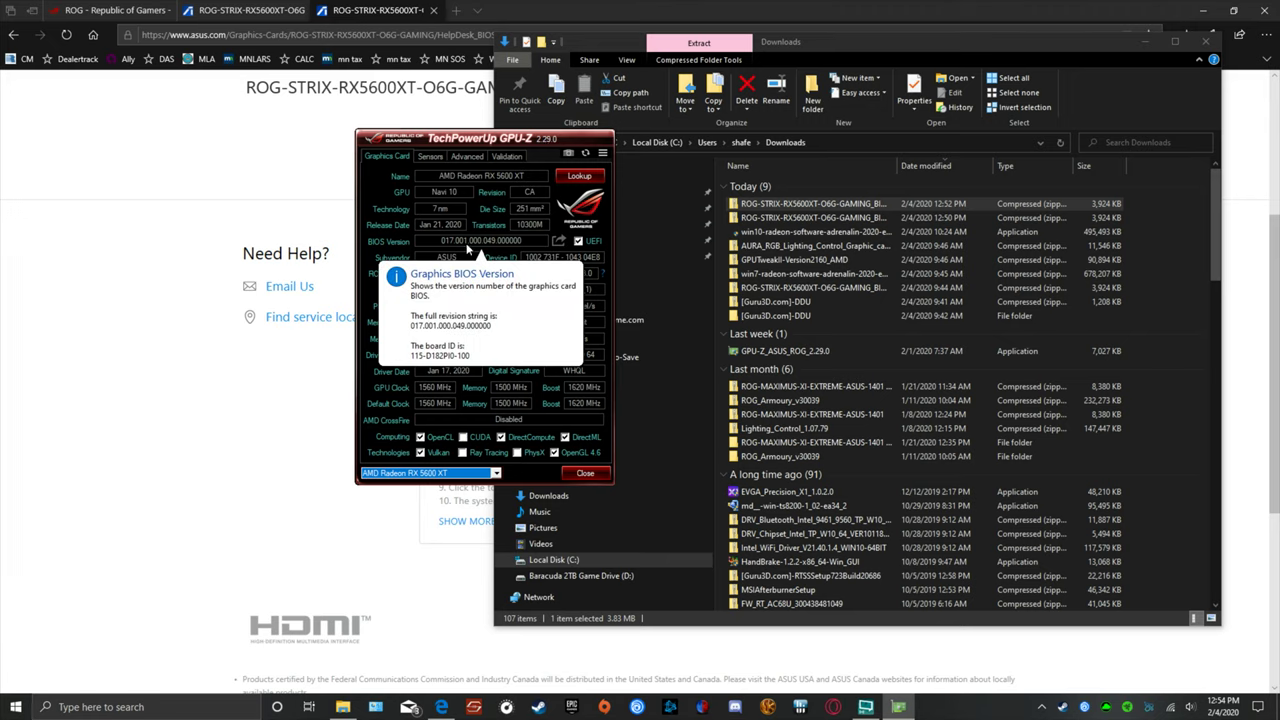
- Back up the graphics card's current BIOS from GPU-Z to the Documents folder as Navi 10-old, and close GPU-Z
left_click(560, 243)
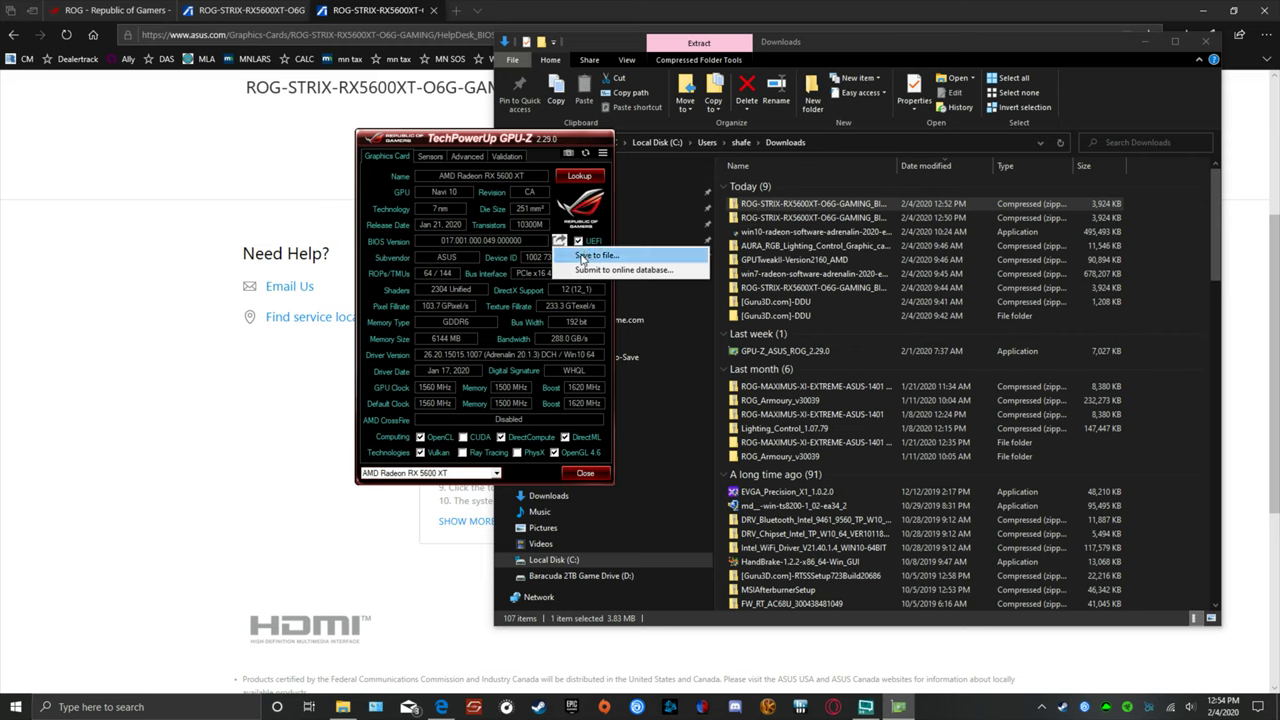
left_click(596, 256)
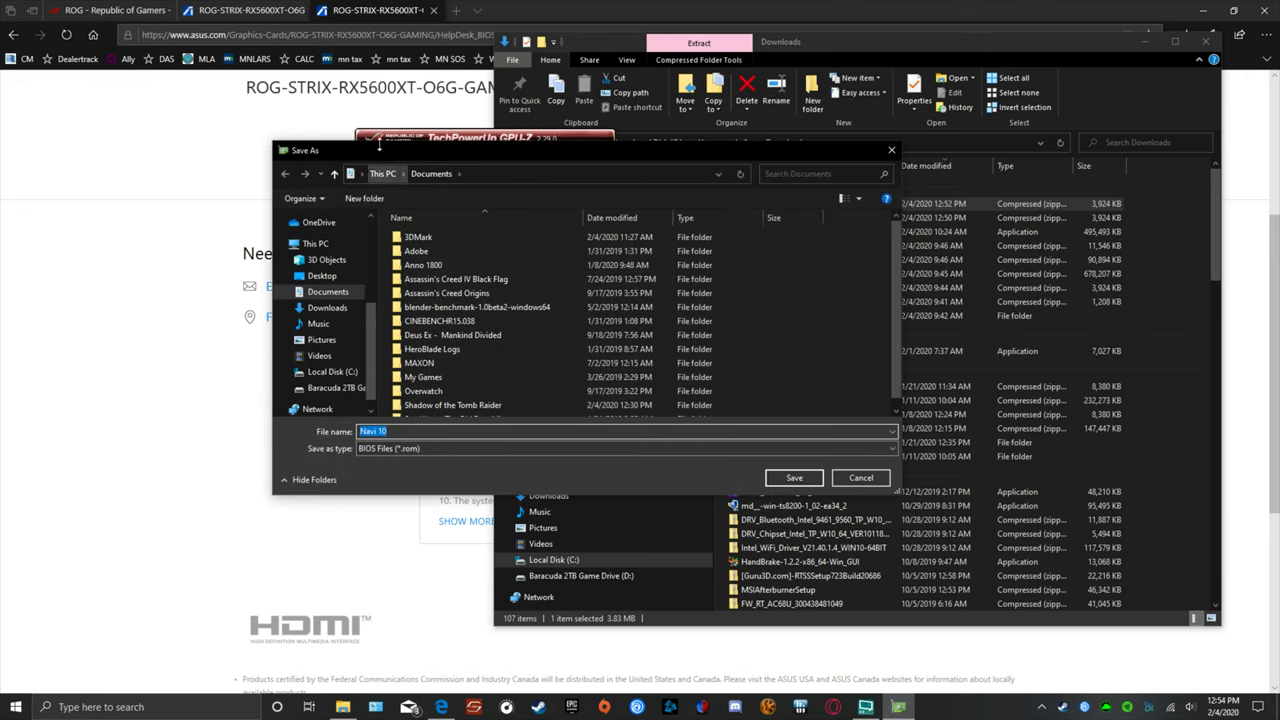
left_click(404, 430)
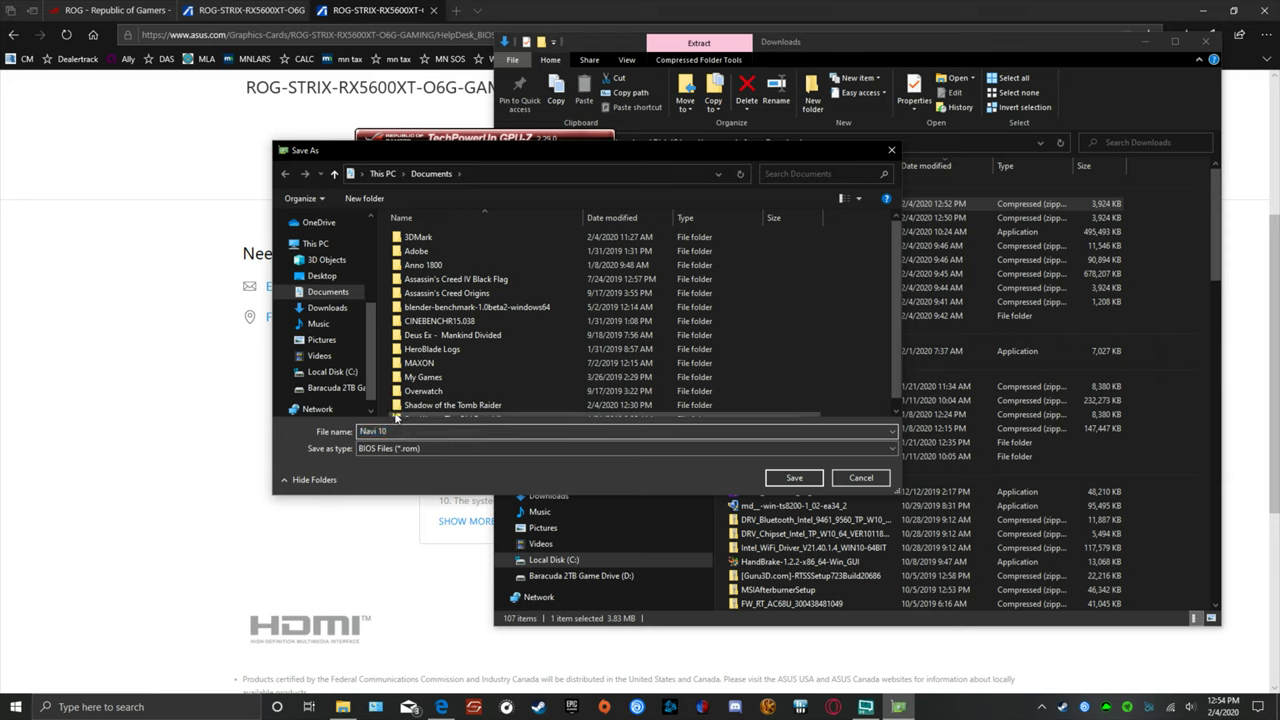
type("-")
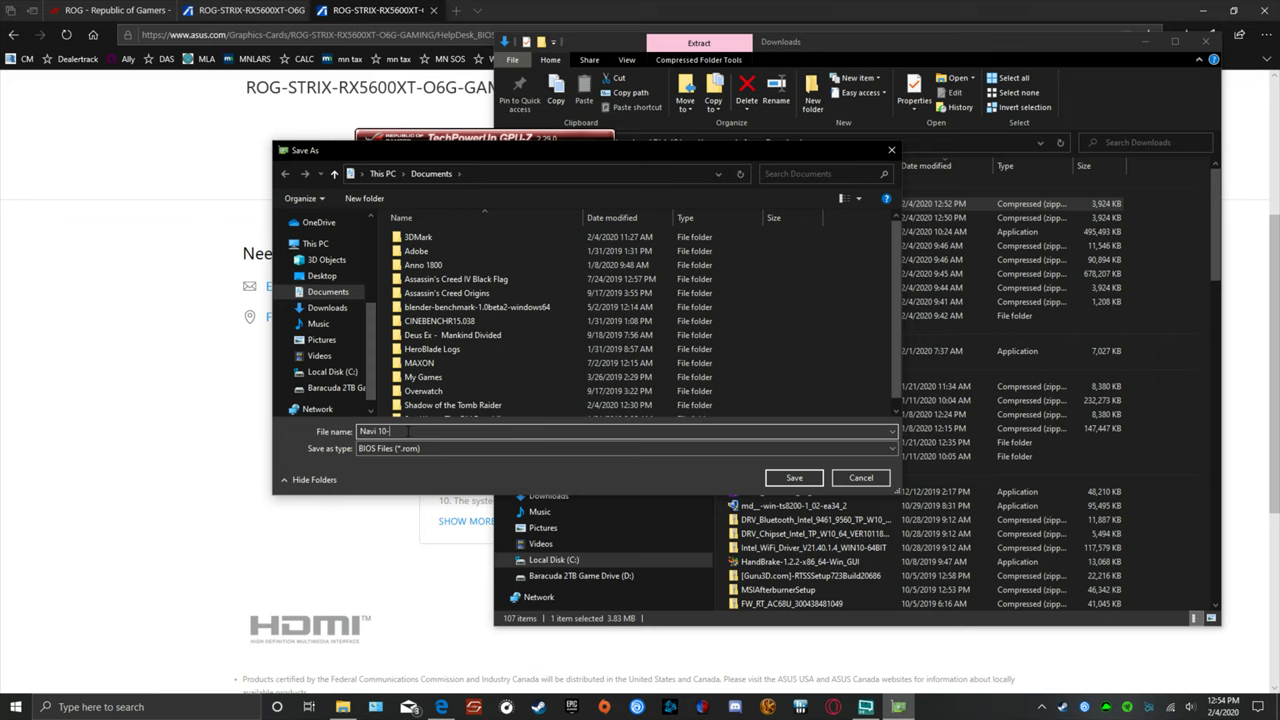
type("ol")
type("old")
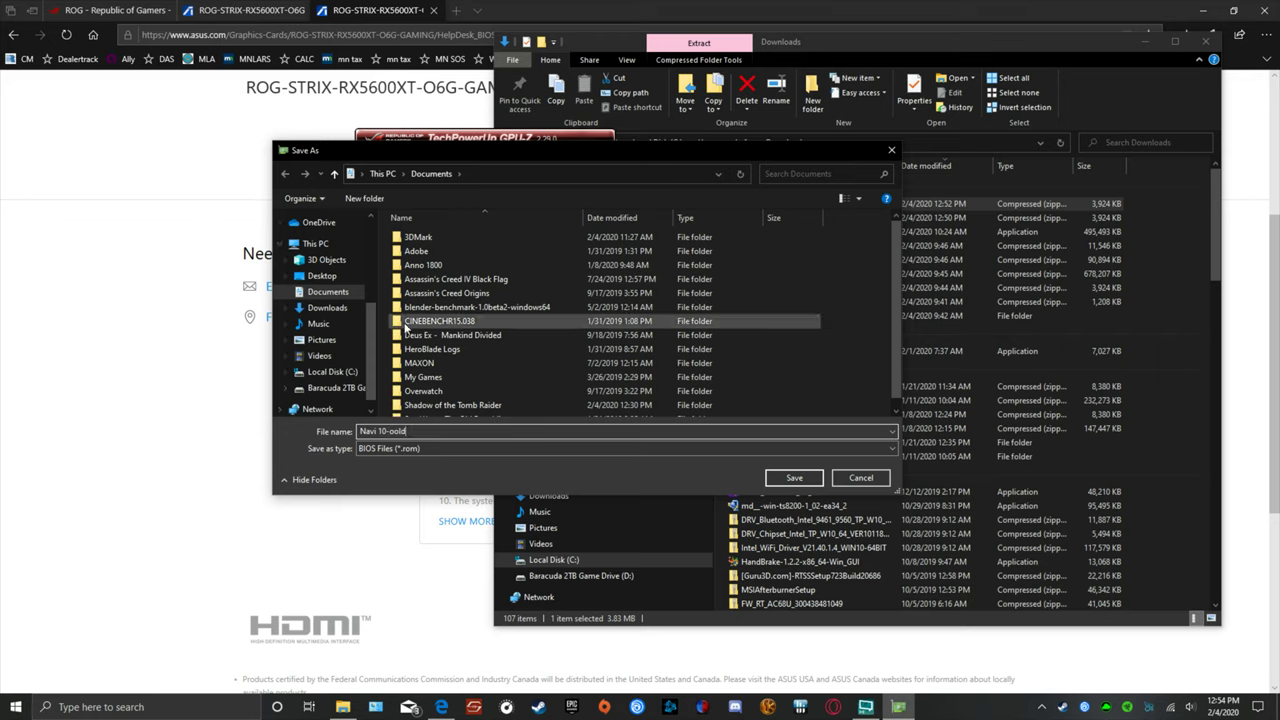
key("BackSpace")
key("BackSpace")
key("BackSpace")
type("ld")
left_click(803, 479)
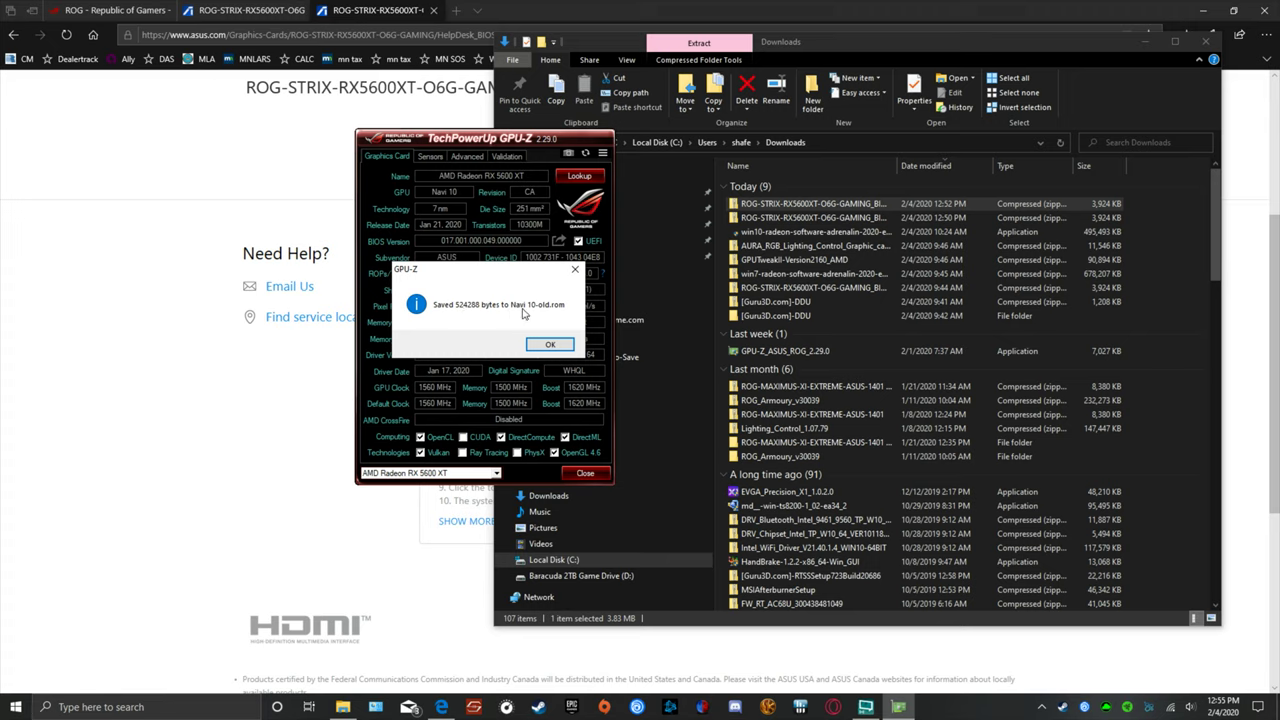
left_click(549, 346)
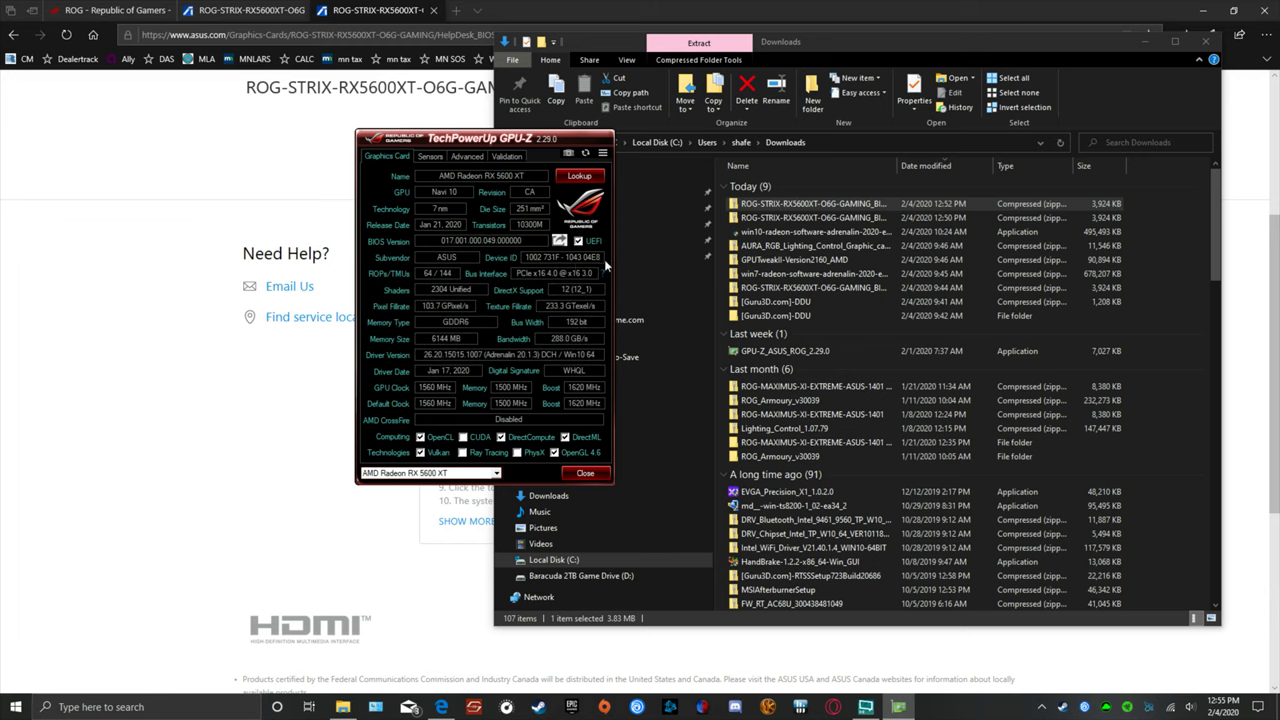
mouse_move(601, 266)
left_click(585, 474)
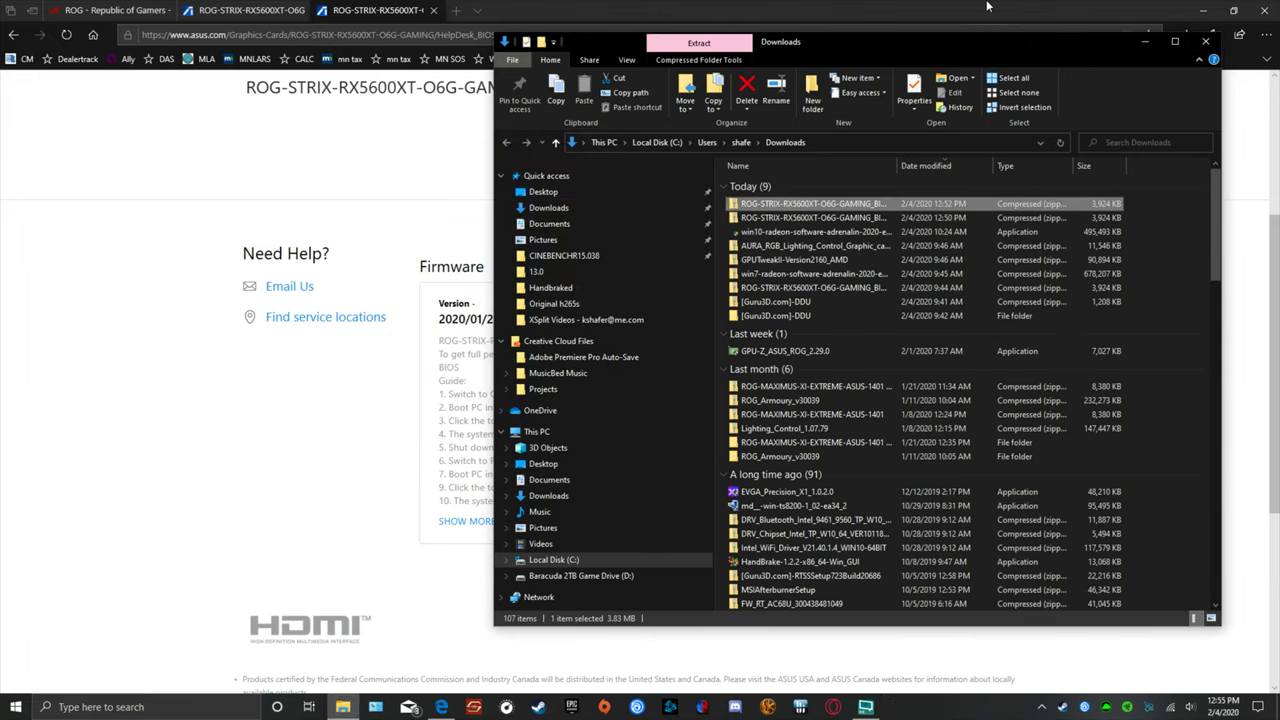
- Run the updater inside the ROG-STRIX-RX5600XT-O6G-GAMING_BIOSupdate (2) archive, allow it to make changes, and start flashing the first BIOS mode
left_click(1203, 10)
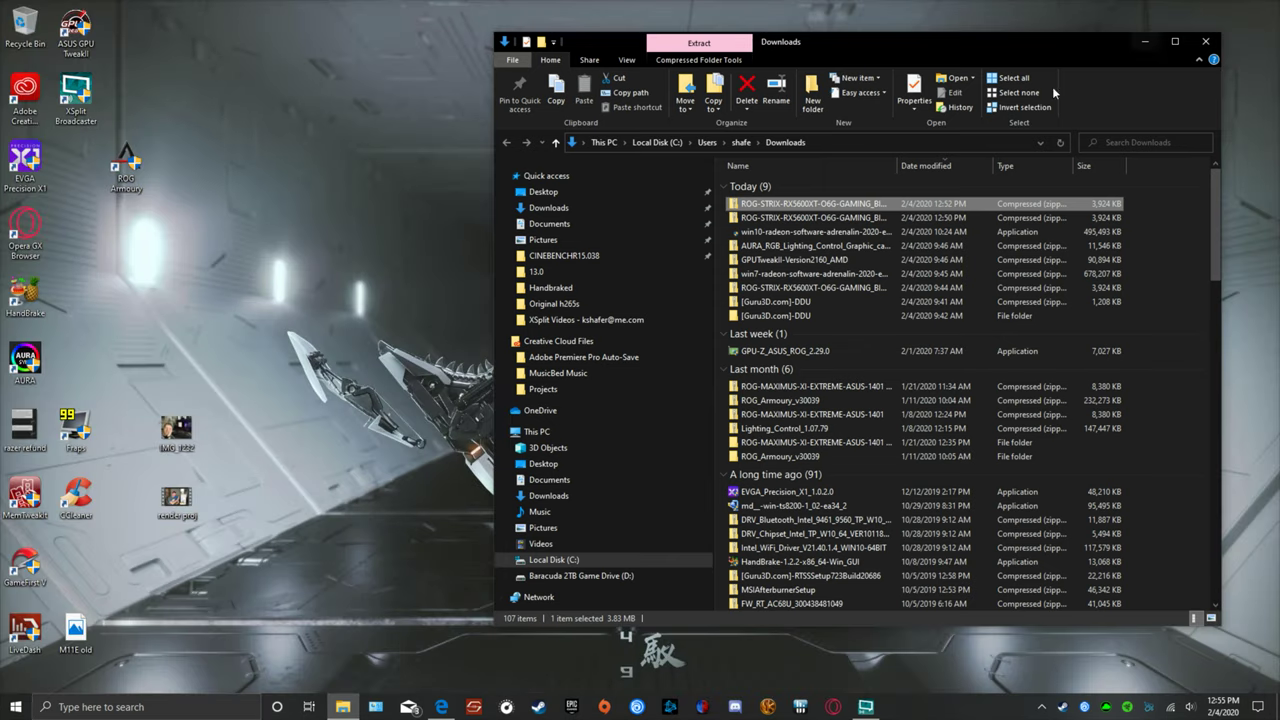
double_click(796, 203)
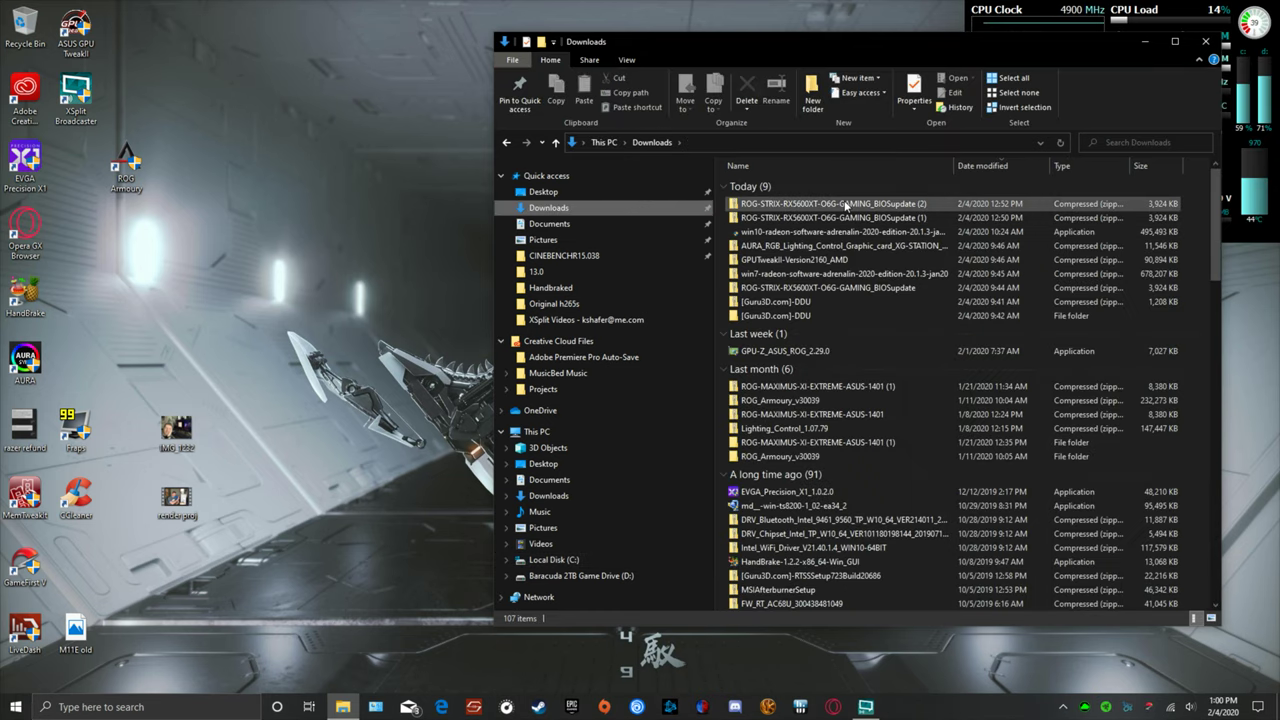
double_click(845, 204)
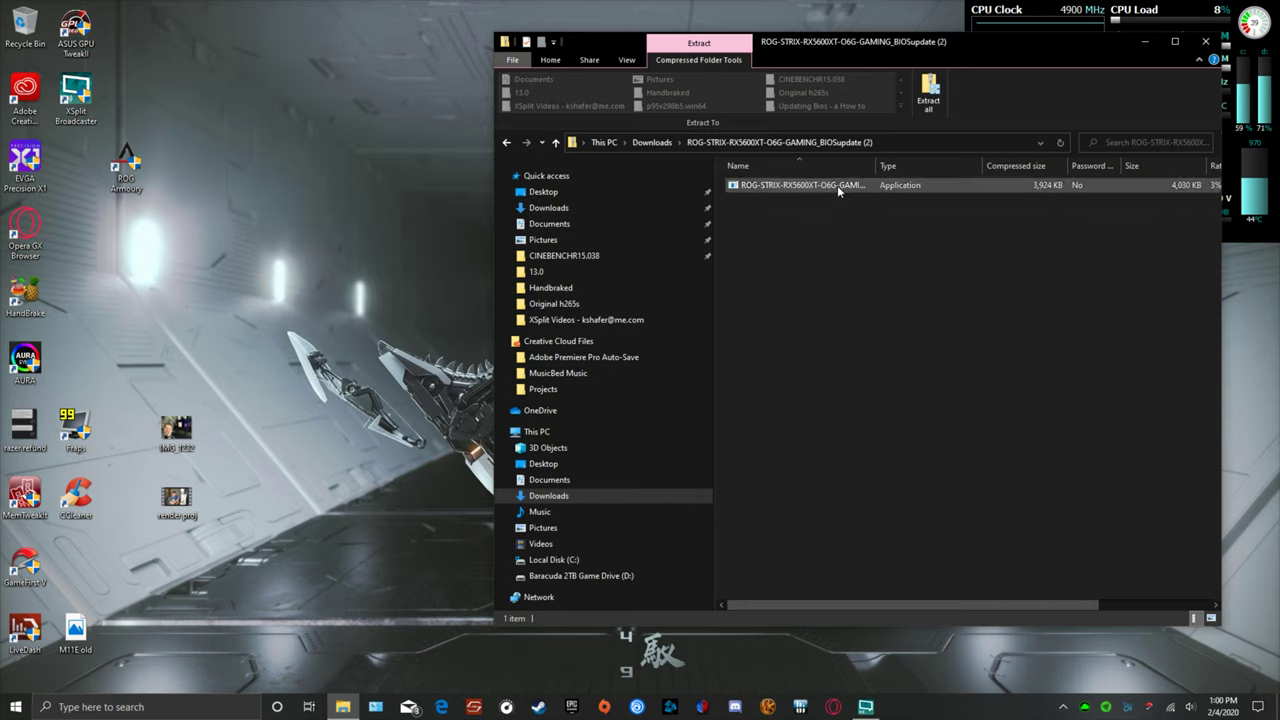
left_click(837, 185)
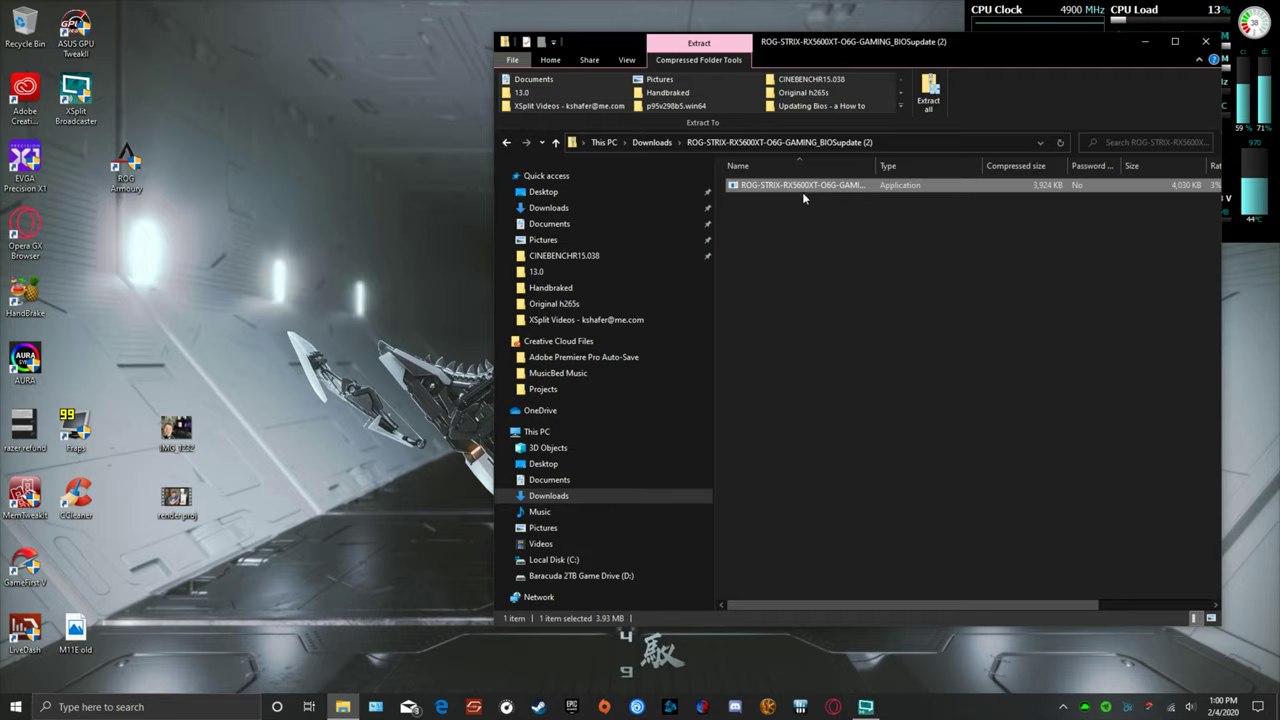
double_click(802, 192)
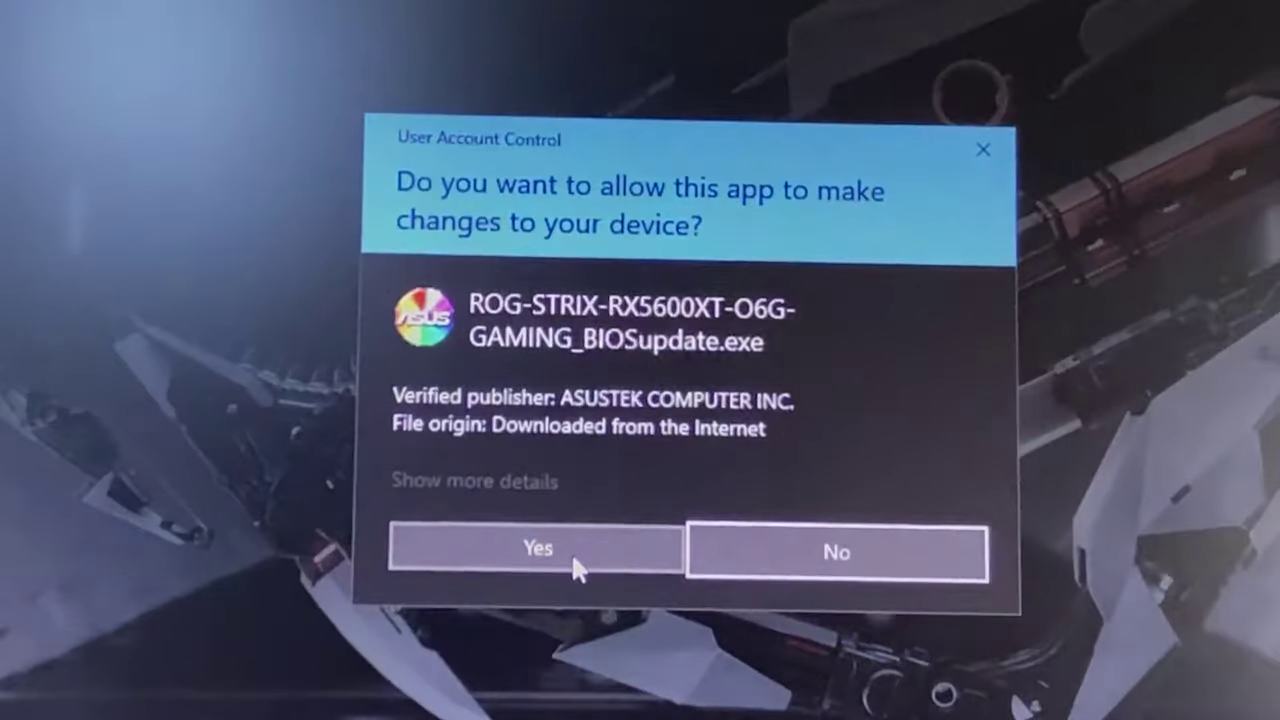
left_click(577, 568)
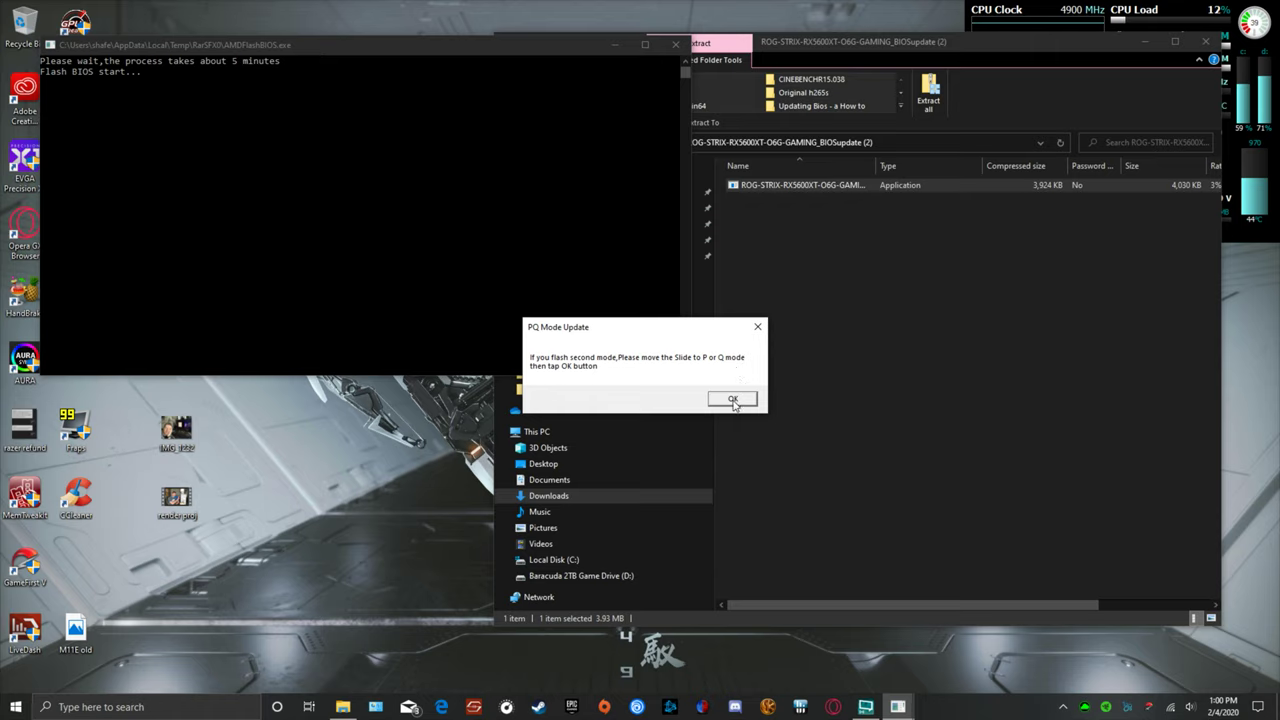
left_click(733, 400)
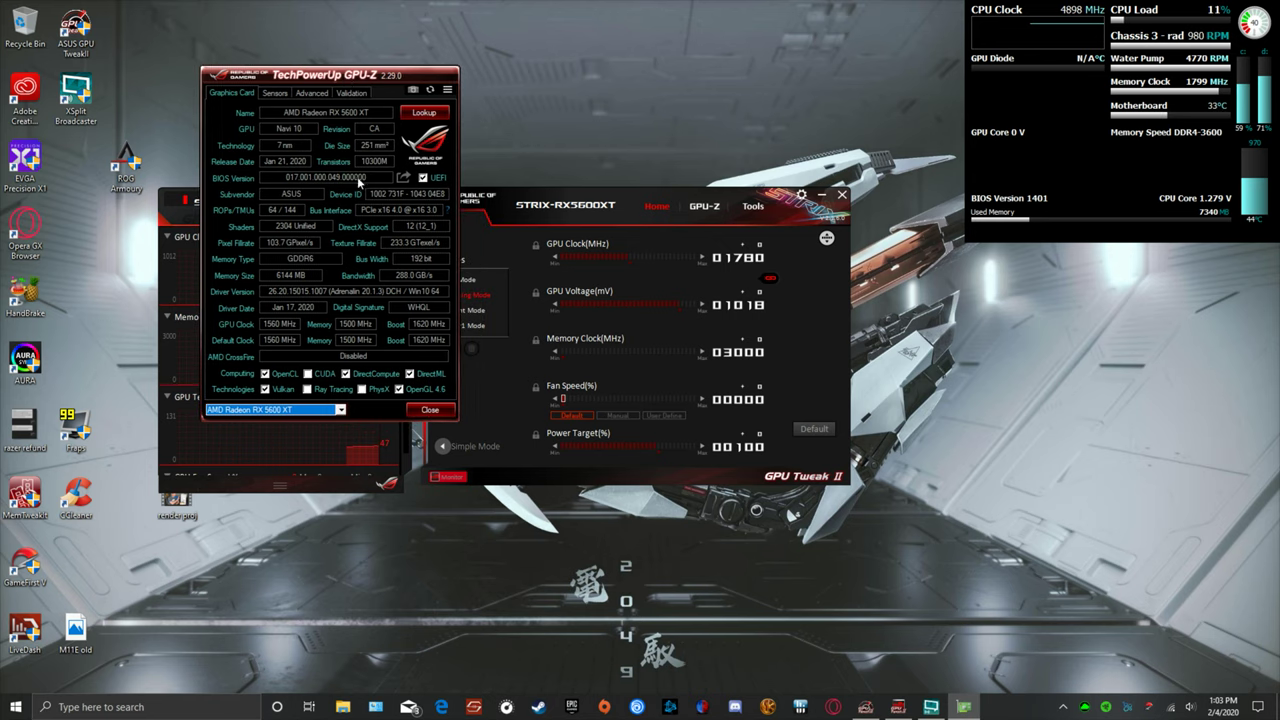
- Check the graphics card's BIOS version in GPU-Z and close it to return to GPU Tweak II
mouse_move(326, 187)
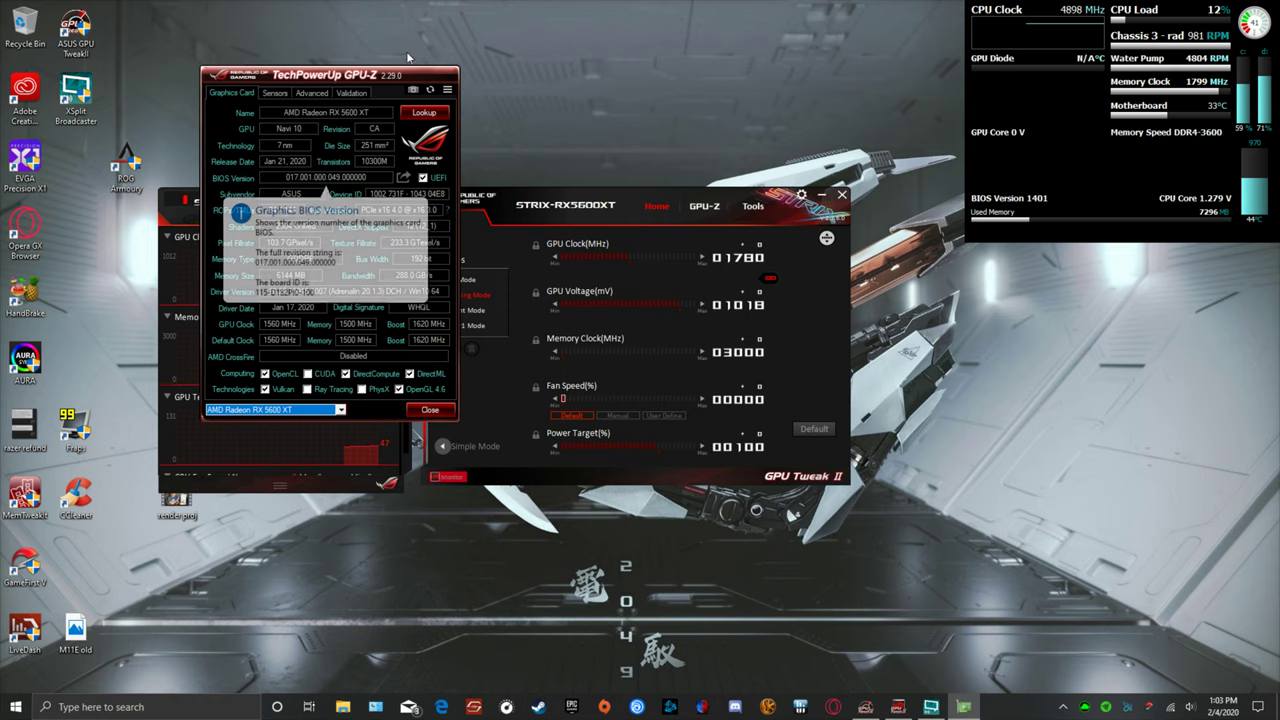
left_click(429, 409)
left_click_drag(575, 196, 592, 200)
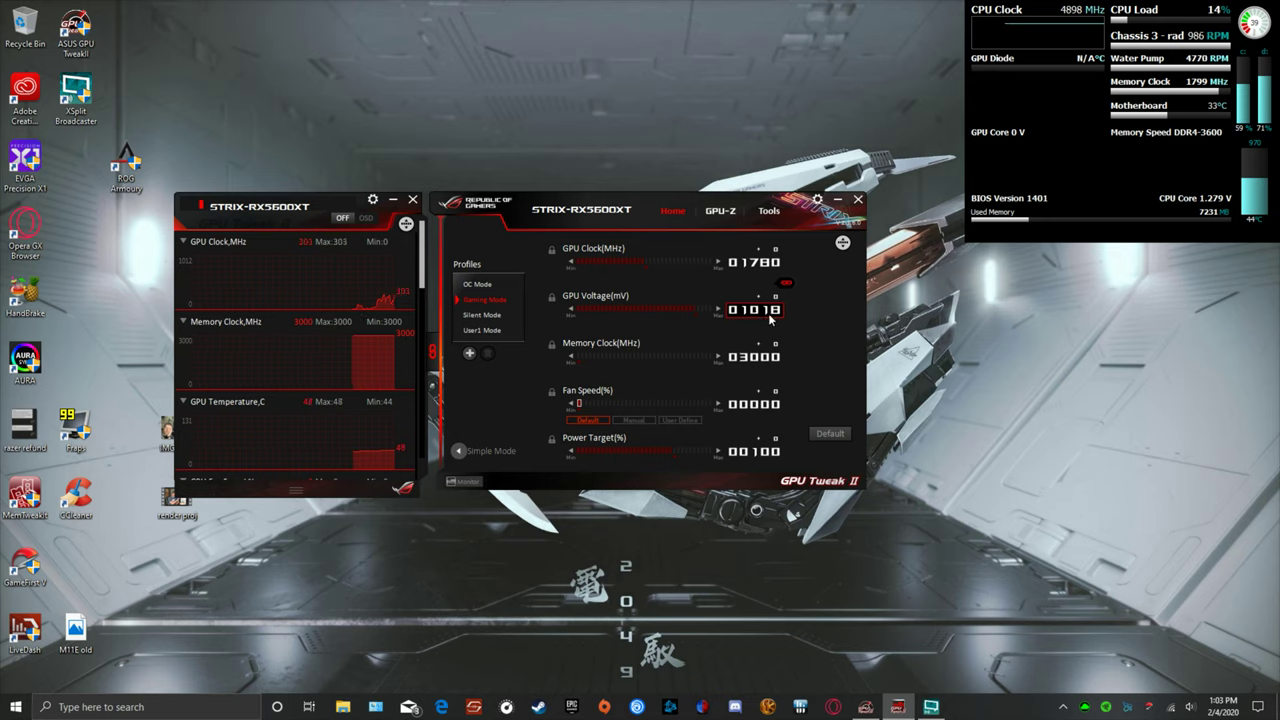
- Unlink the GPU clock from the GPU voltage in GPU Tweak II and apply the settings
left_click(770, 316)
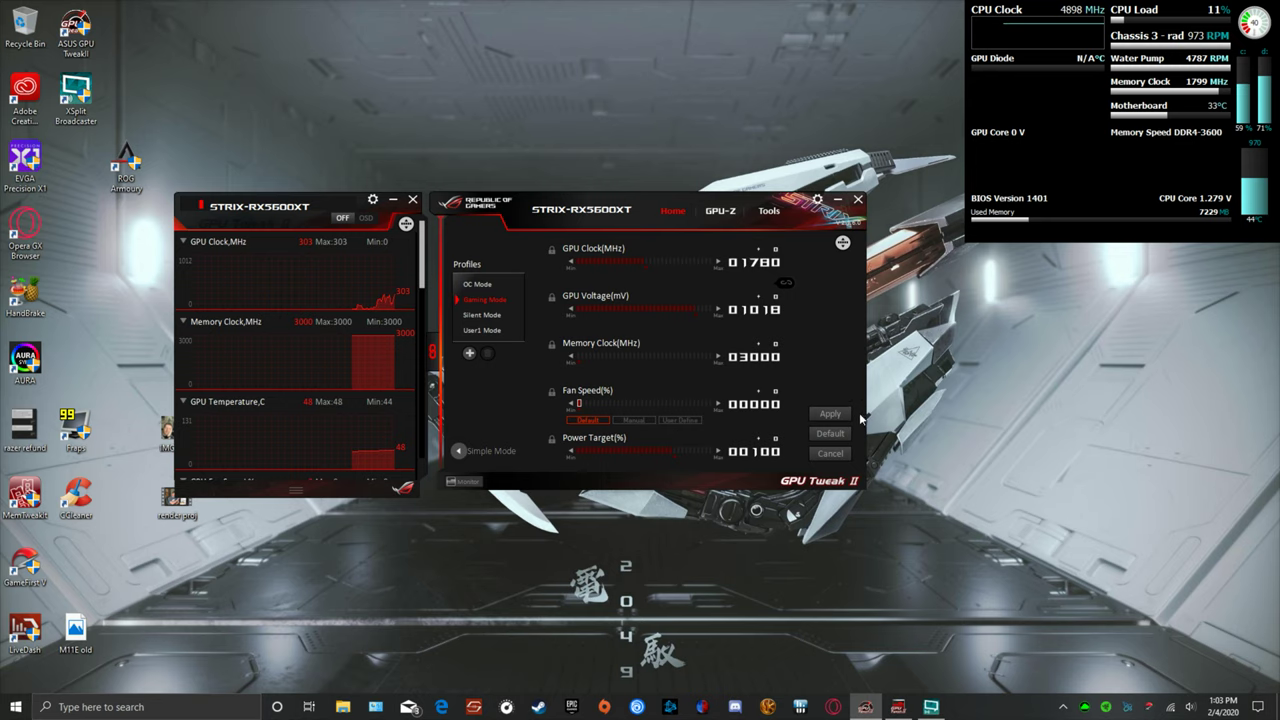
left_click(830, 413)
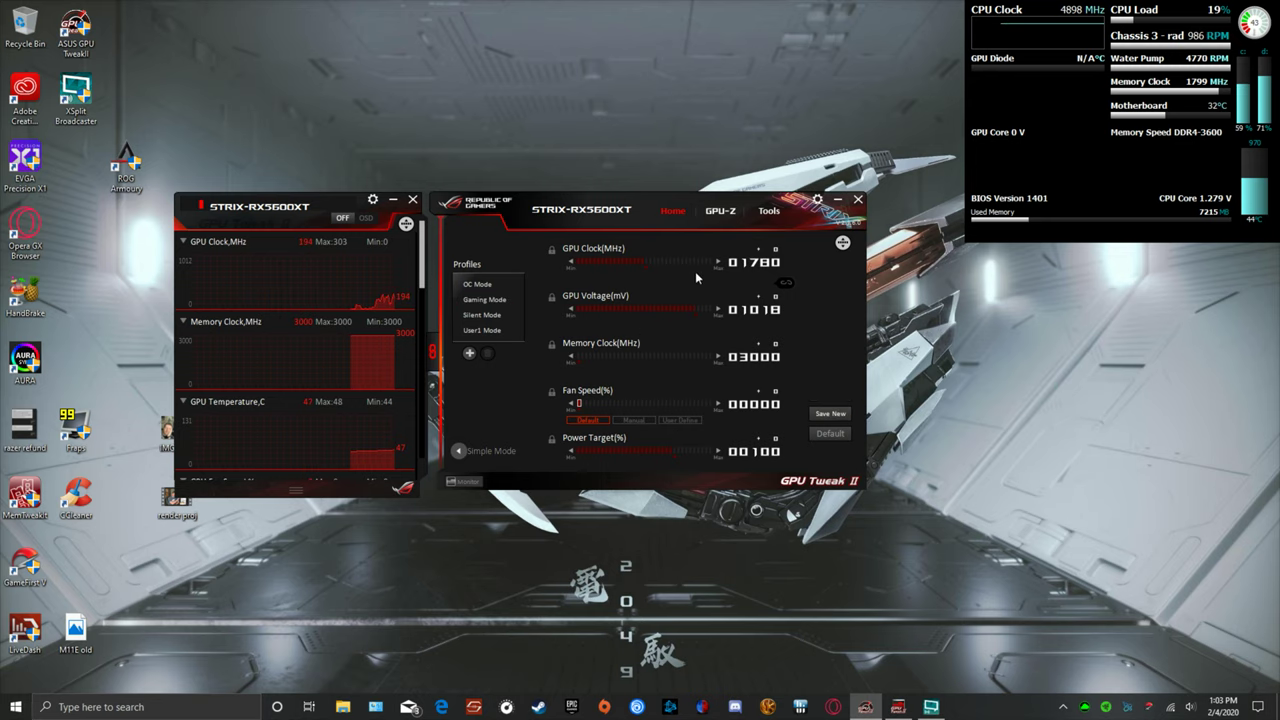
mouse_move(623, 209)
left_mouse_down()
mouse_move(622, 224)
mouse_move(636, 206)
left_mouse_up()
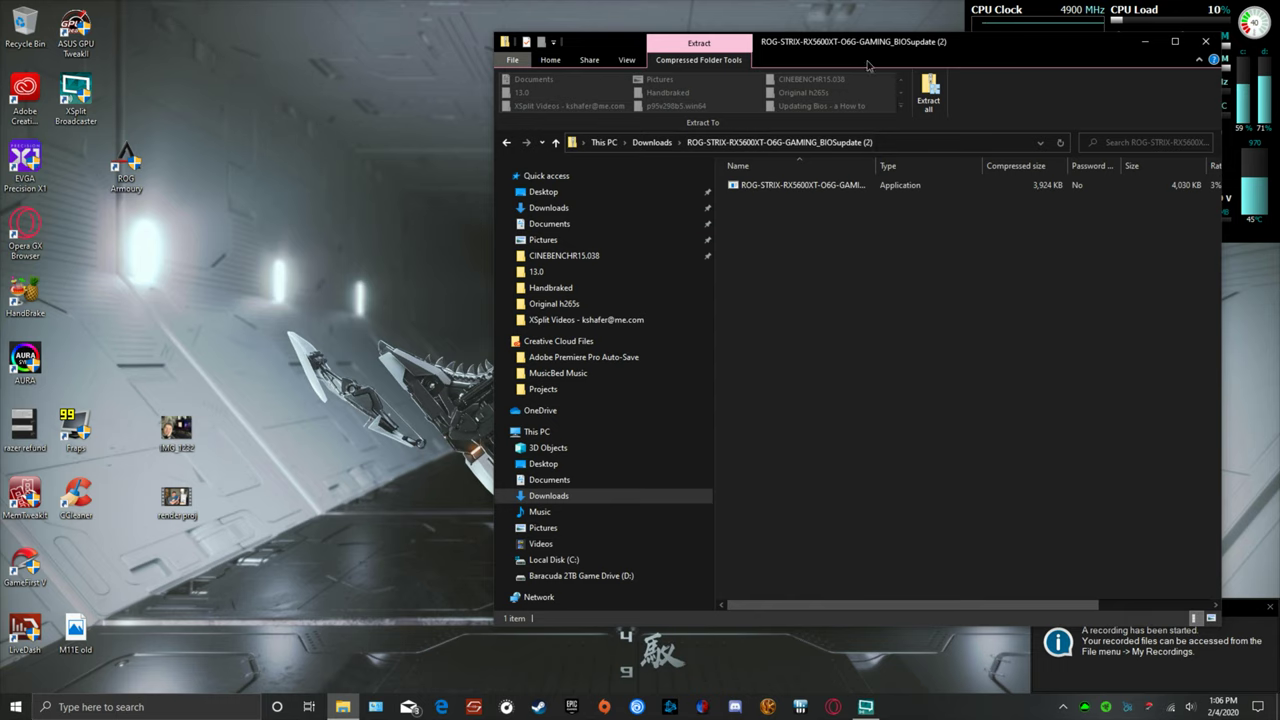
- Run the extracted card's BIOS updater from the archive again and start flashing the second BIOS mode
left_click_drag(1008, 33, 807, 32)
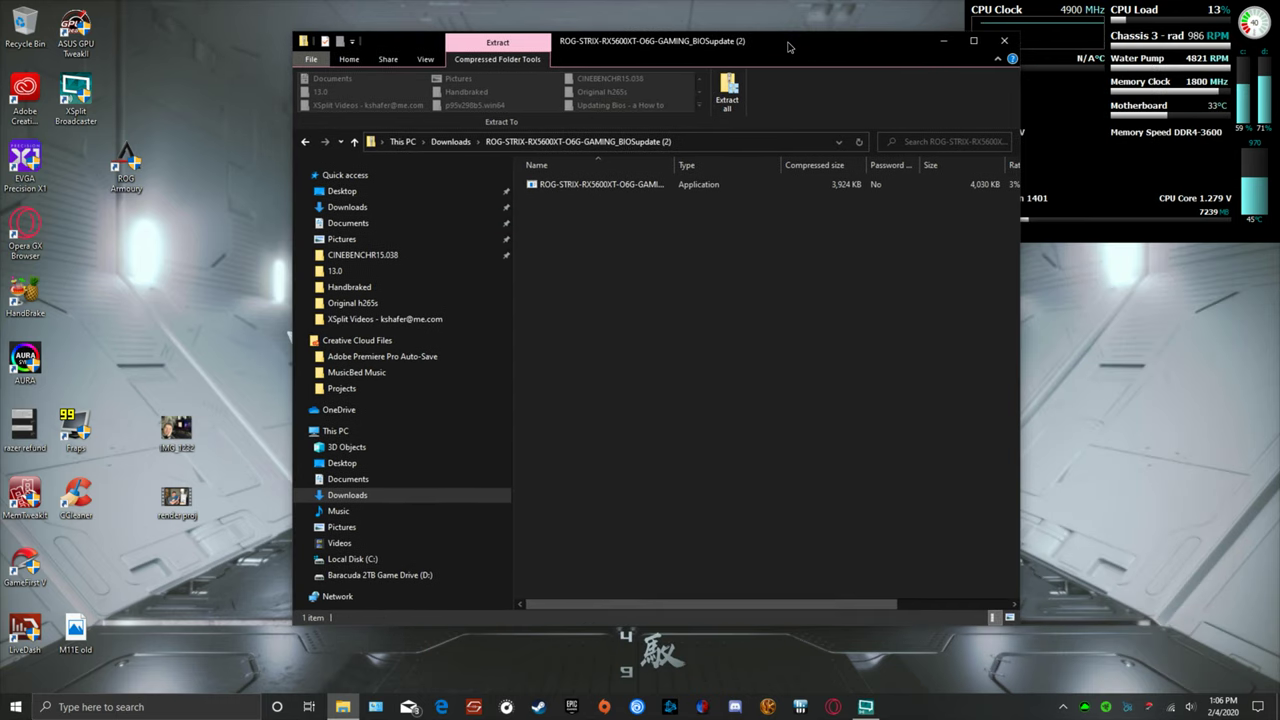
double_click(598, 188)
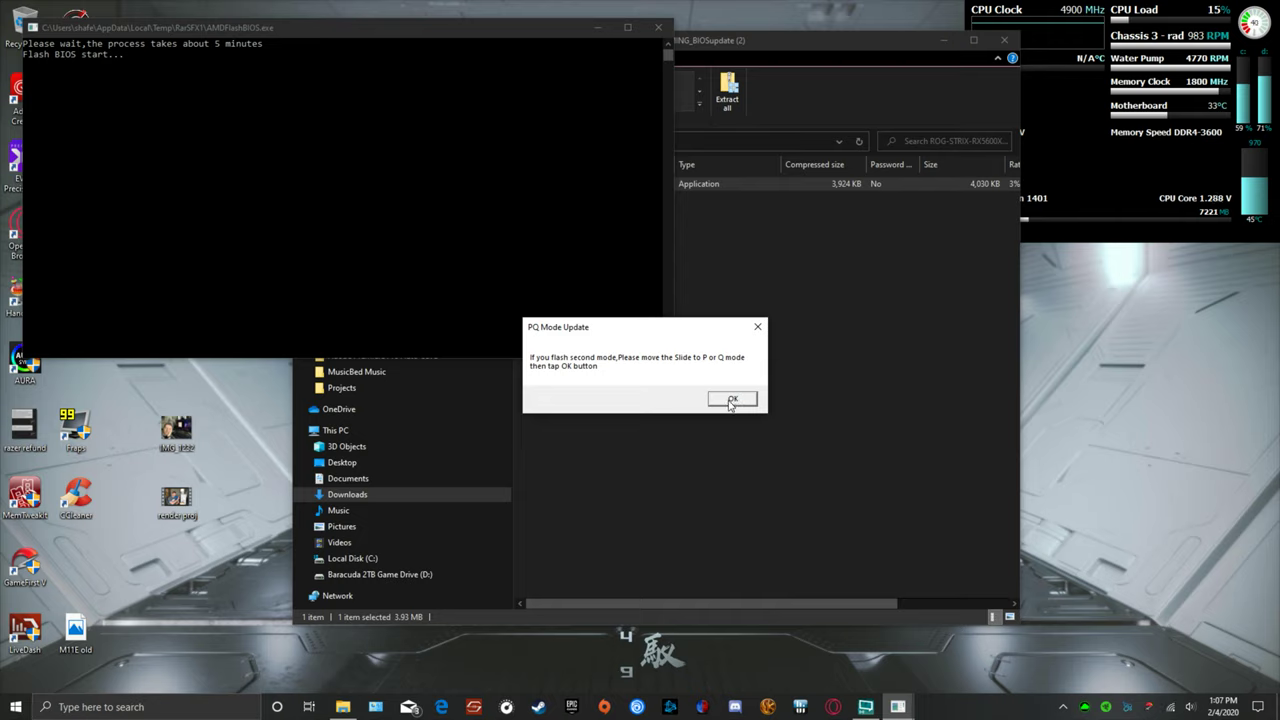
left_click(732, 400)
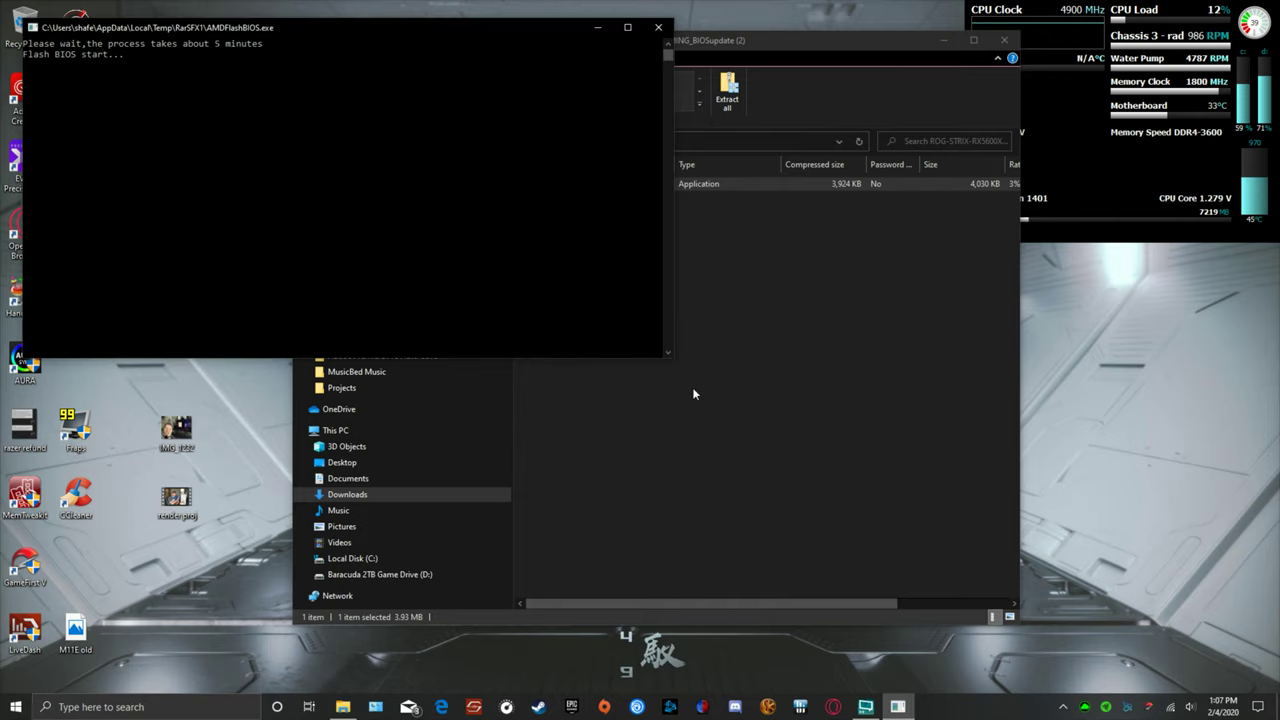